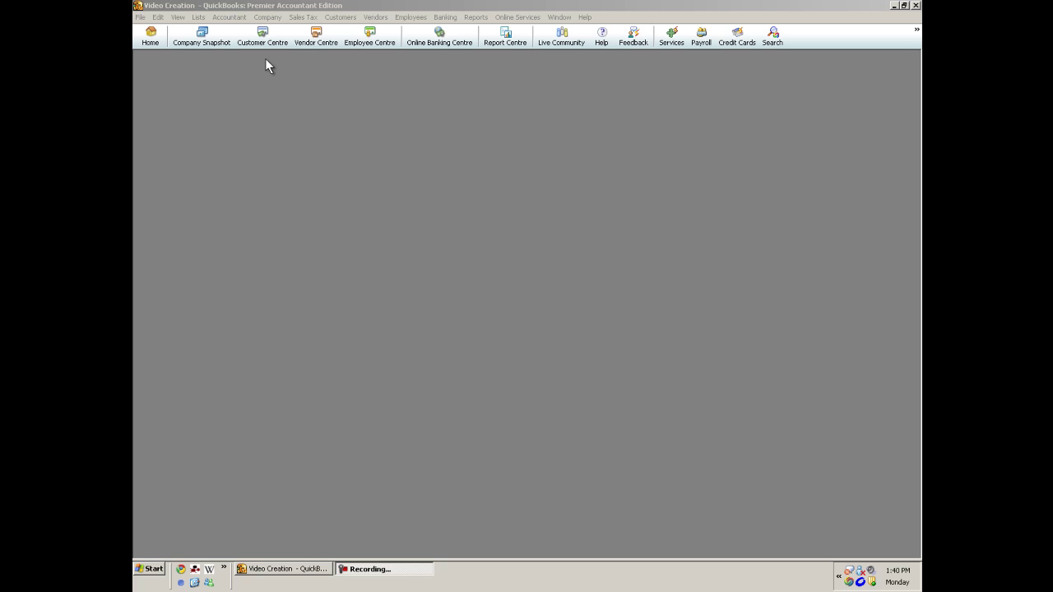
Open the Item List and maximize its window.
click(198, 17)
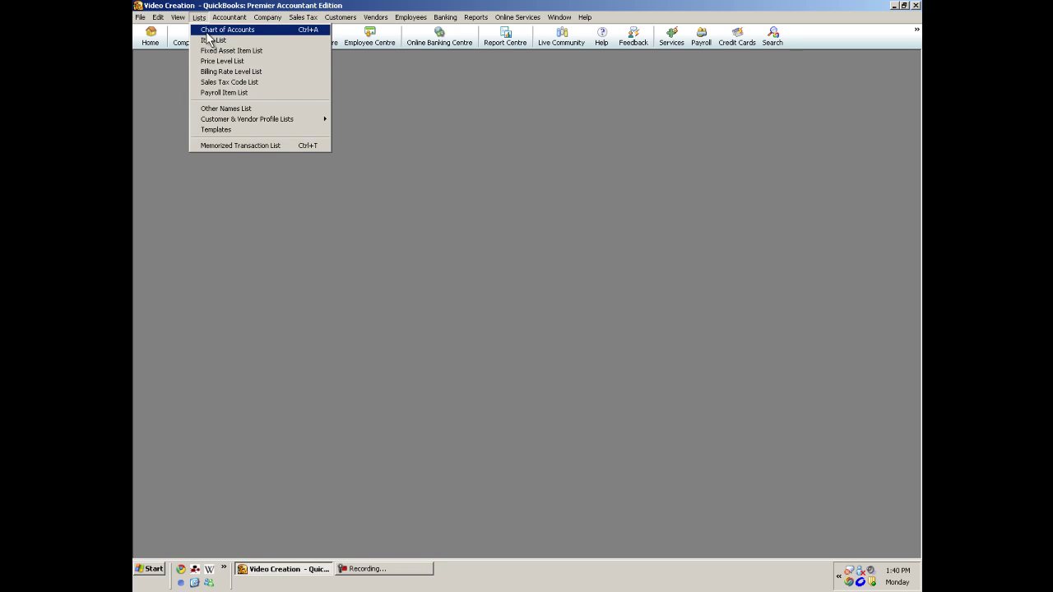
click(211, 40)
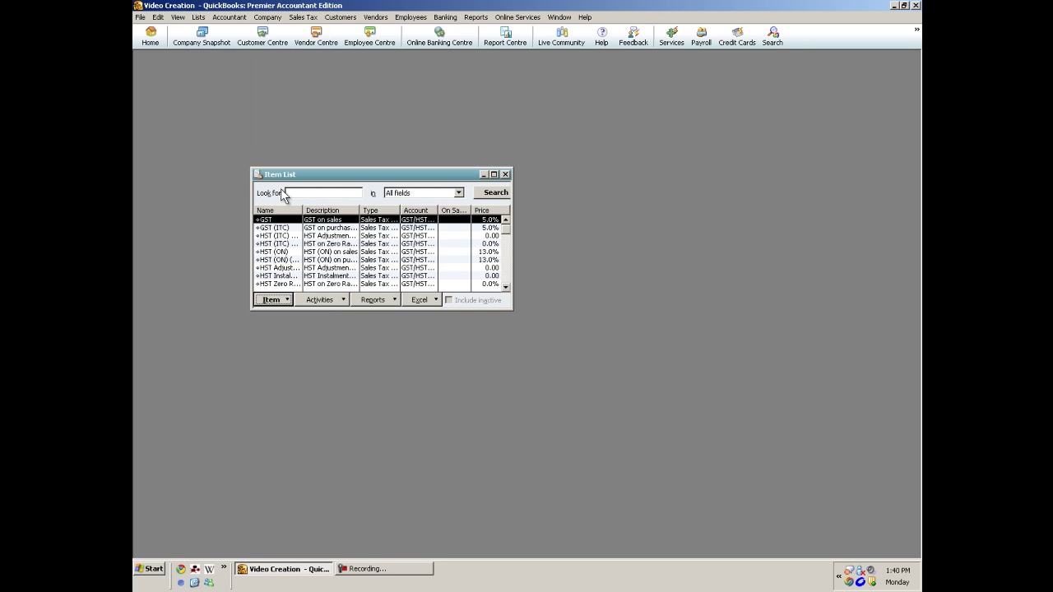
click(493, 175)
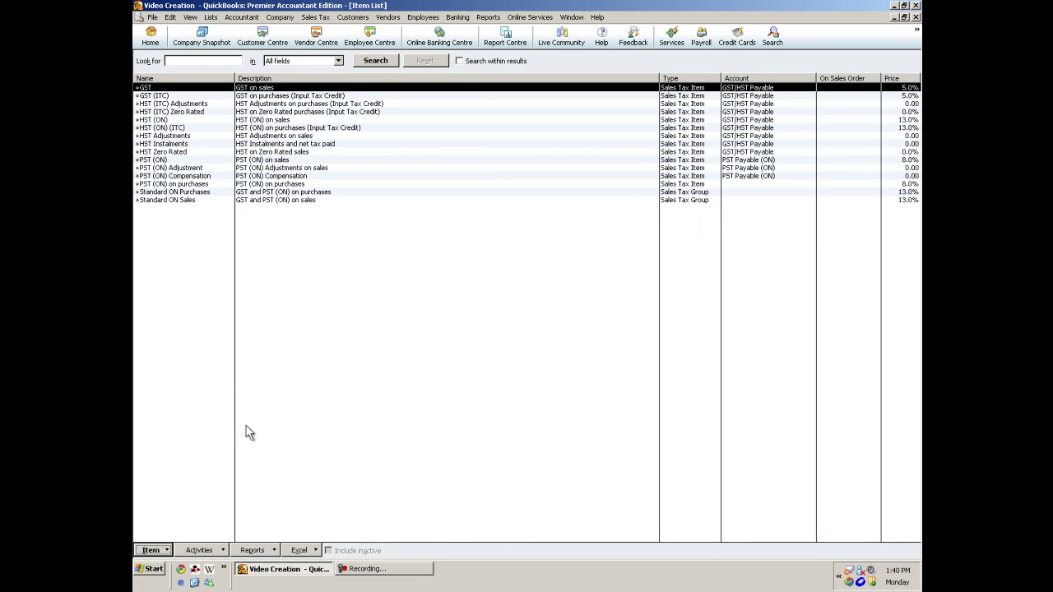
Create a new item of type Sales Tax Item with the name and description "GST (ITC) 50%".
click(151, 550)
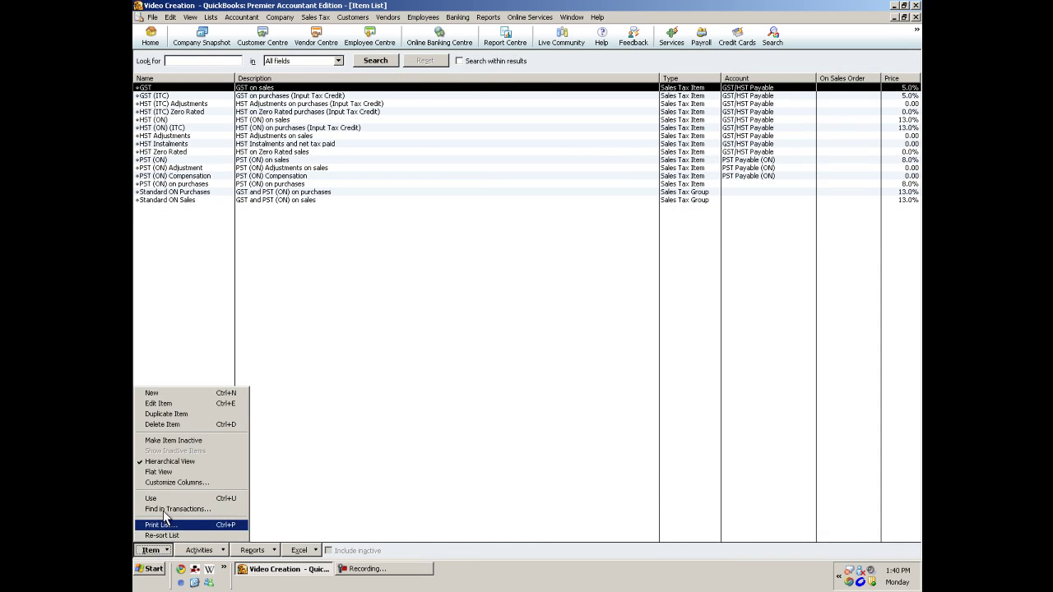
click(166, 393)
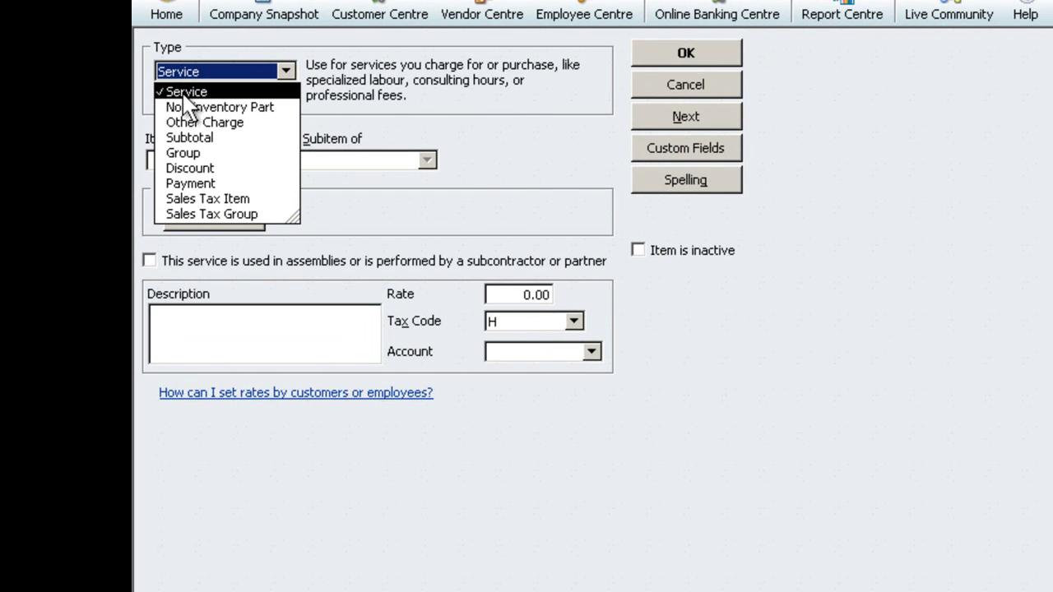
click(191, 199)
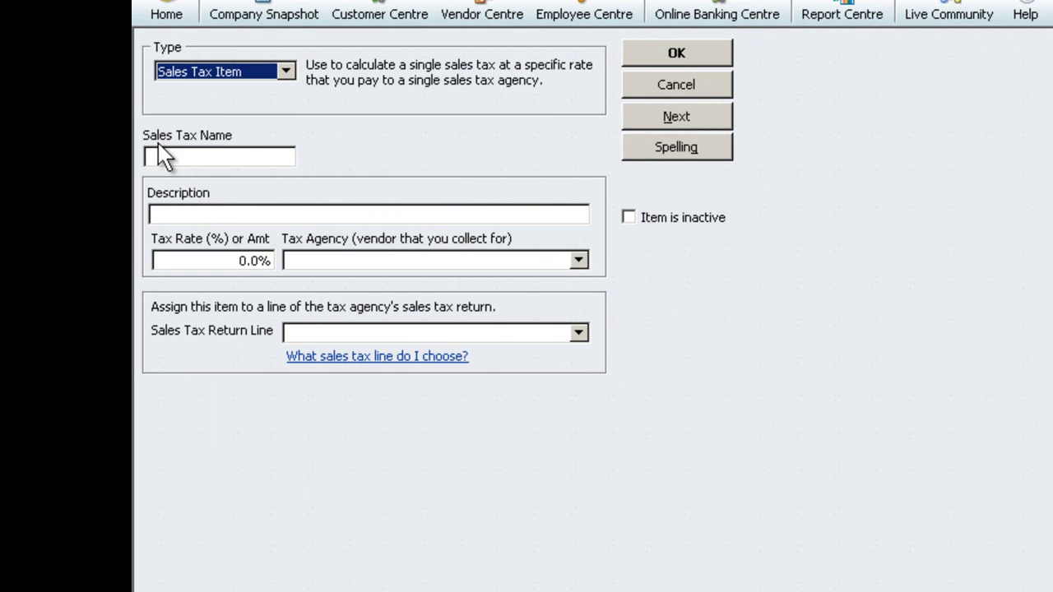
click(203, 158)
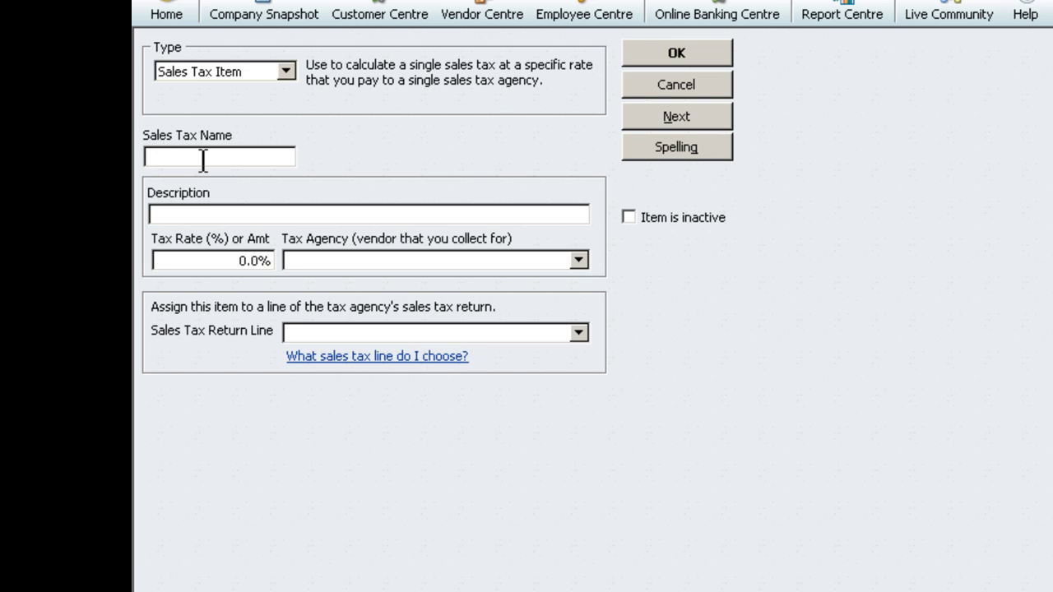
text(GST (ITC) 50%)
click(205, 216)
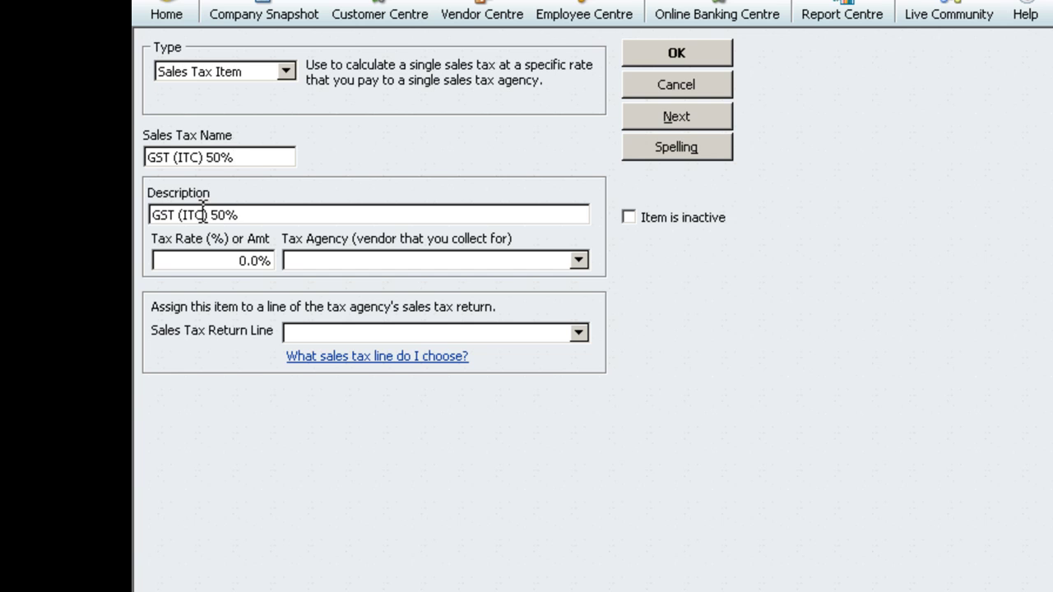
Give the item a 2.5% tax rate, agency Receiver General and return line "Line 106 Input tax credits (ITCs)", and save it.
click(236, 261)
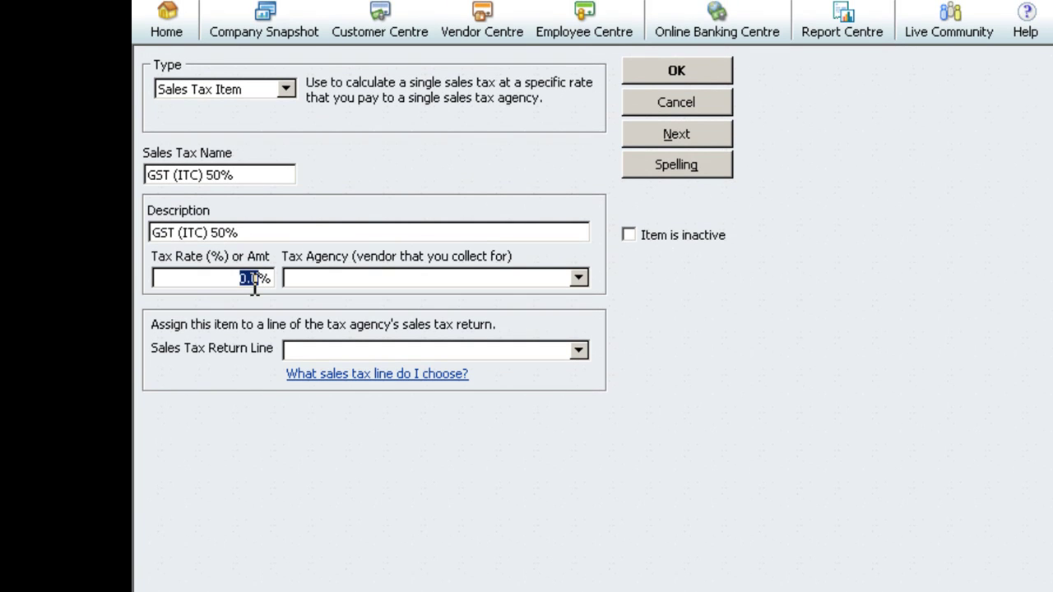
text(2.5%5)
click(587, 278)
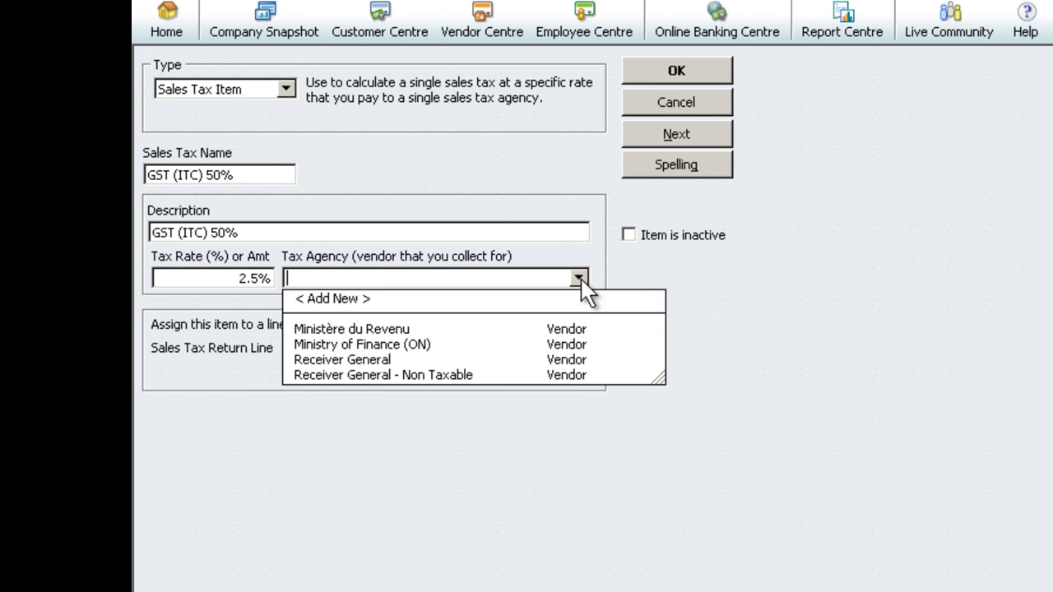
click(572, 359)
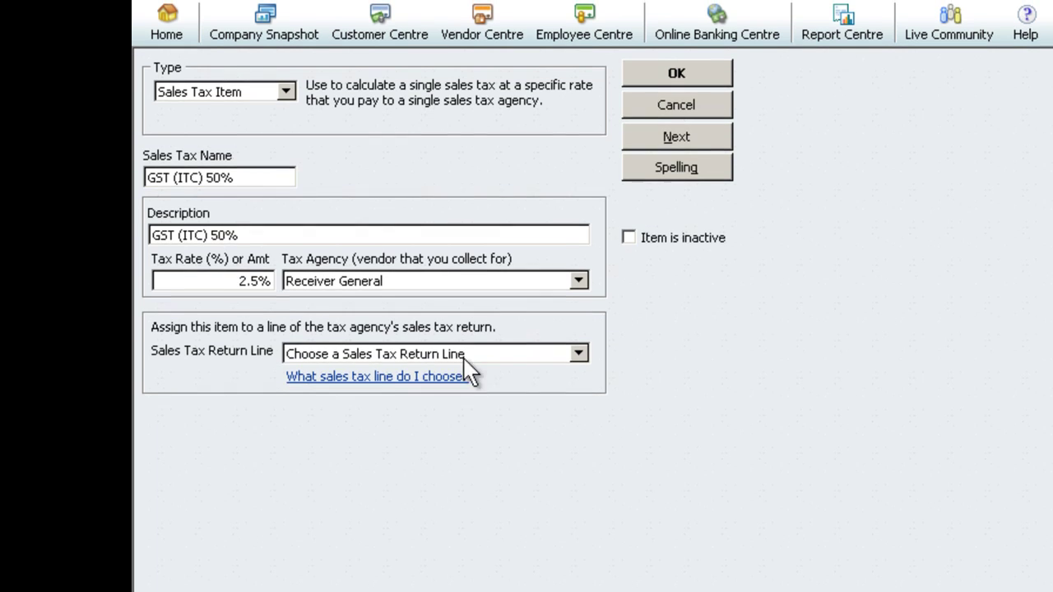
click(578, 351)
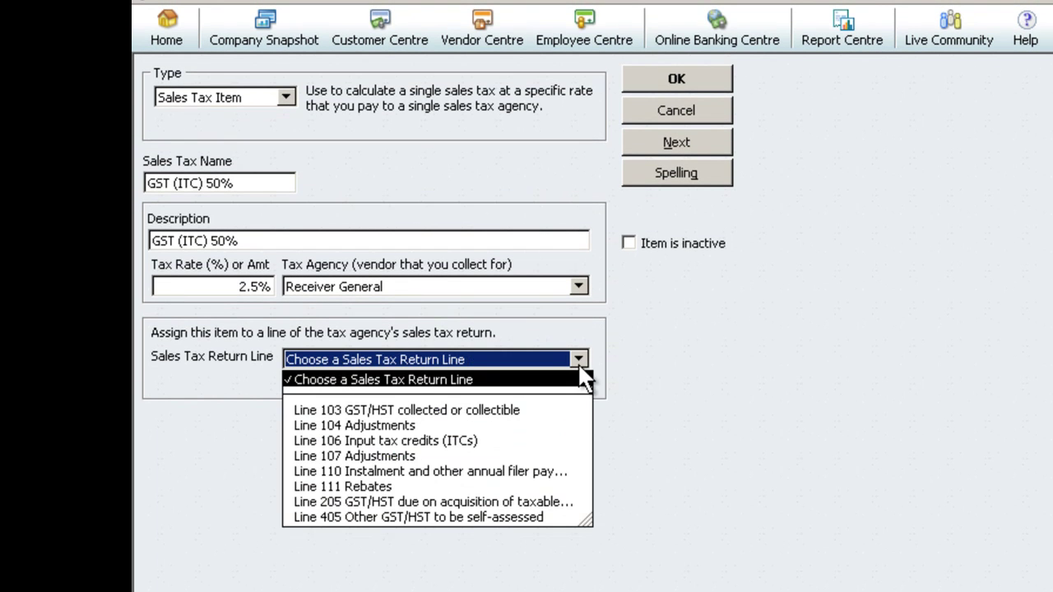
click(450, 440)
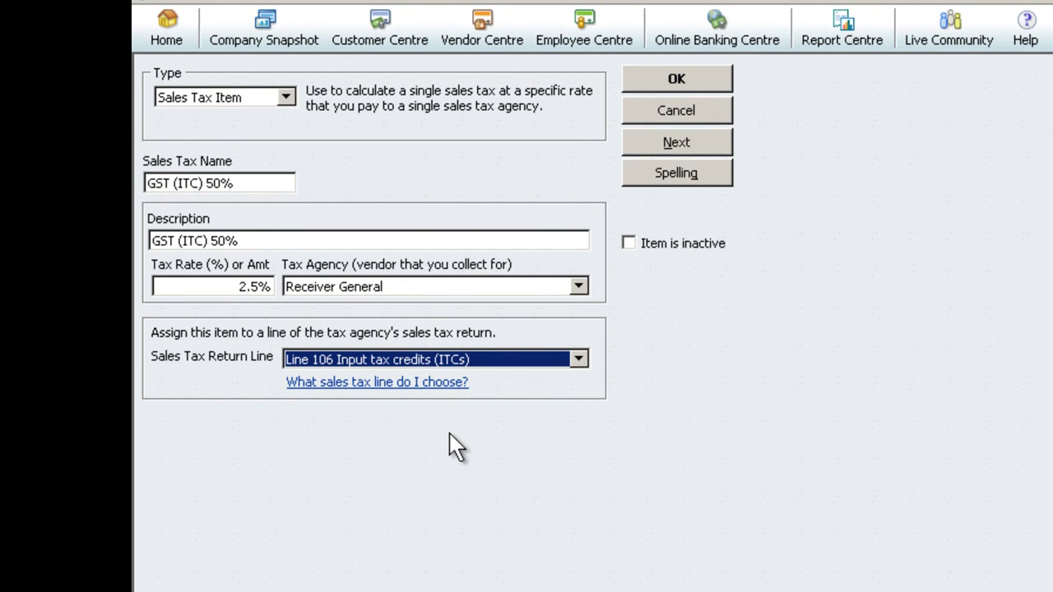
click(672, 80)
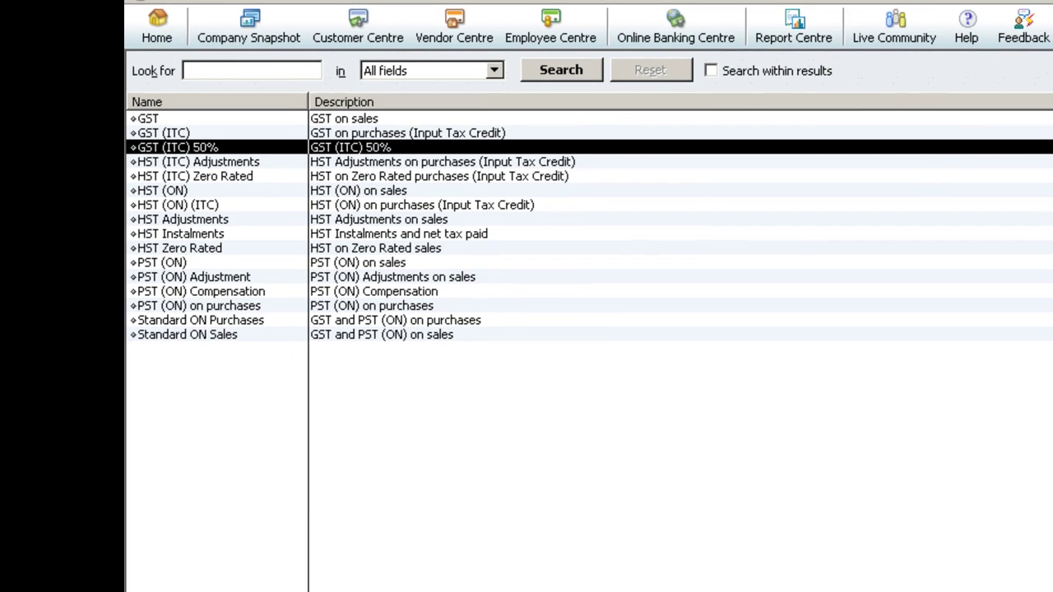
Create another Sales Tax Item with the name and description "GST(ITC) 50% Non-Taxable".
click(107, 589)
click(123, 419)
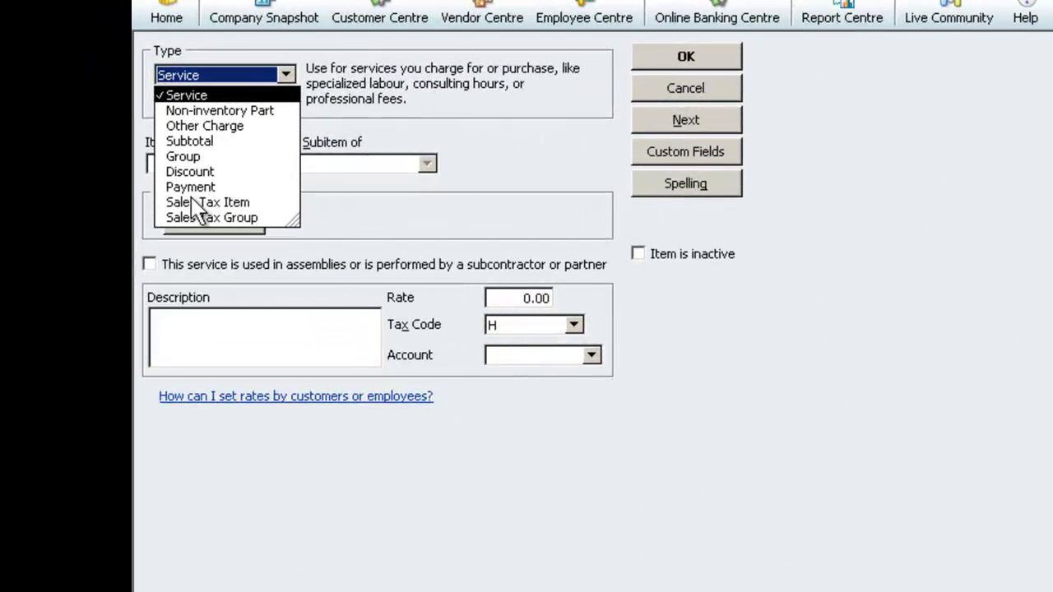
click(191, 202)
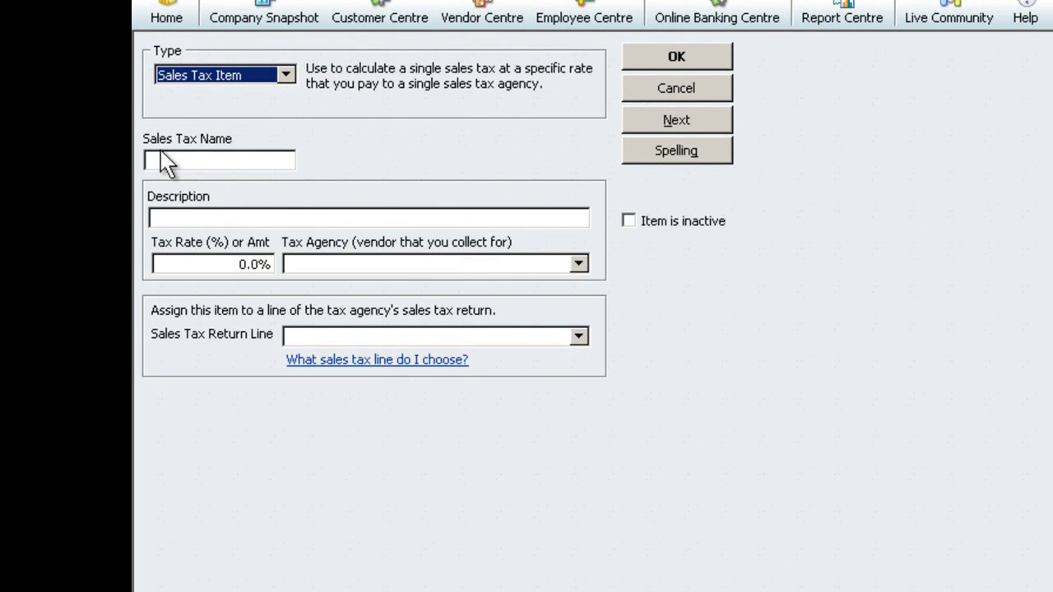
click(191, 160)
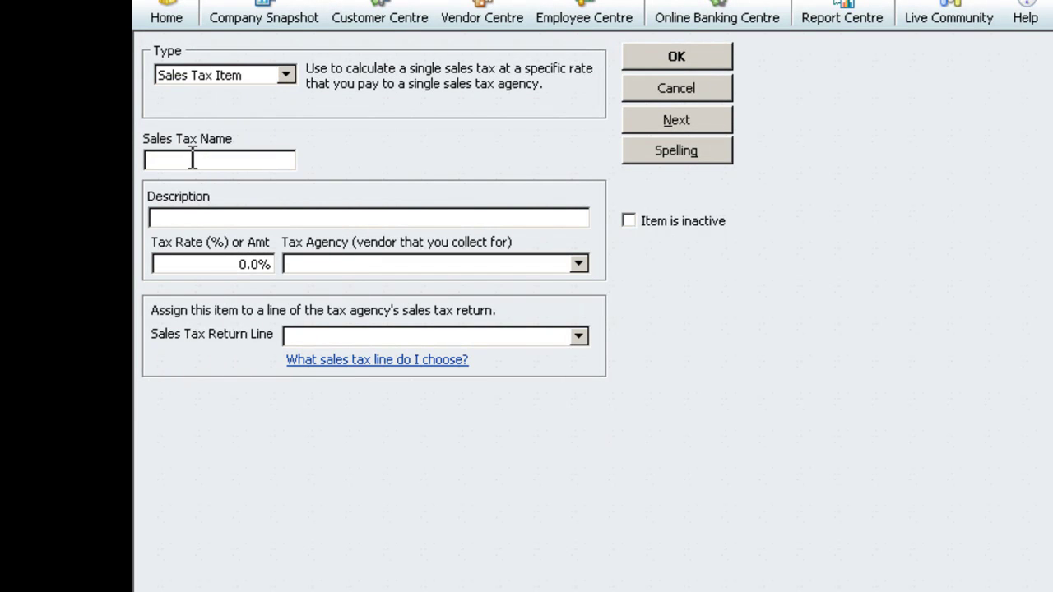
text(GST)
text((ITC))
text( 50% )
text(Non)
text(-Taxable)
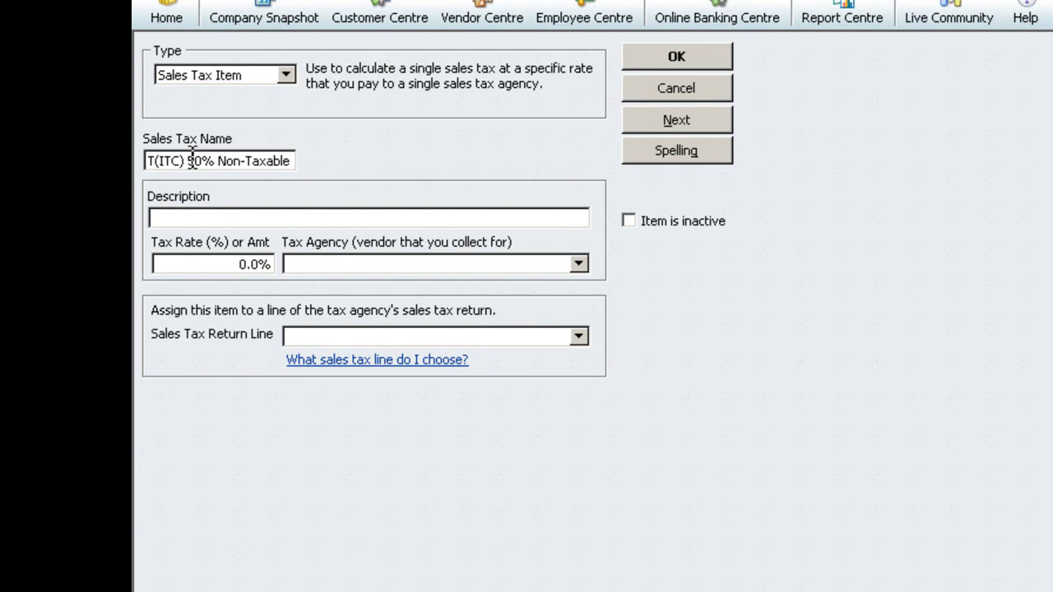
click(188, 219)
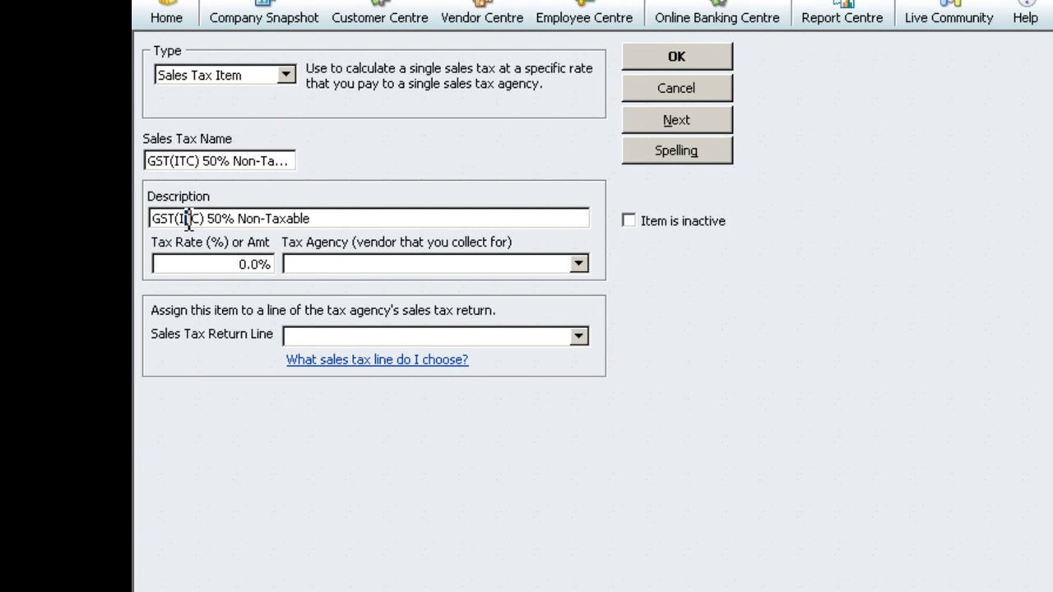
Give the non-taxable GST item a 2.5% rate, agency "Receiver General - Non Taxable" and return line "Tax on Purchases", and save it.
drag(236, 264, 259, 267)
text(2.5)
click(577, 264)
click(569, 362)
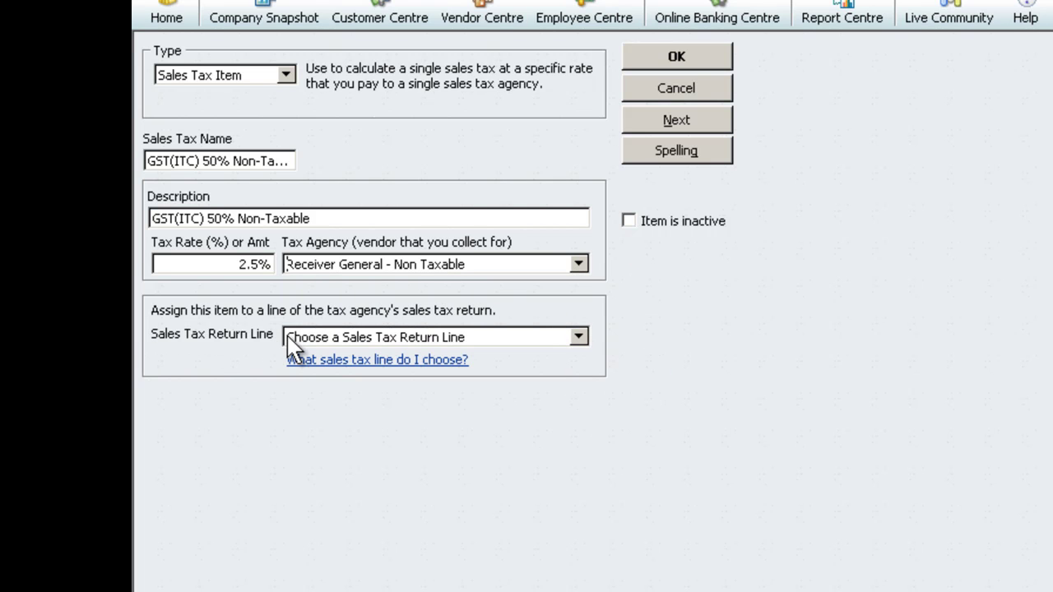
click(578, 341)
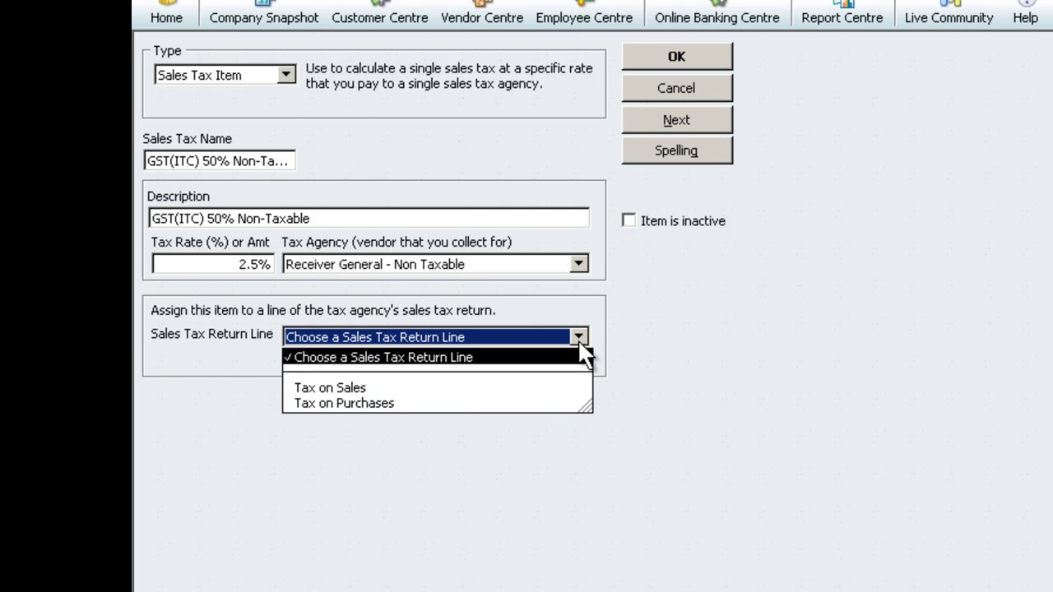
click(383, 403)
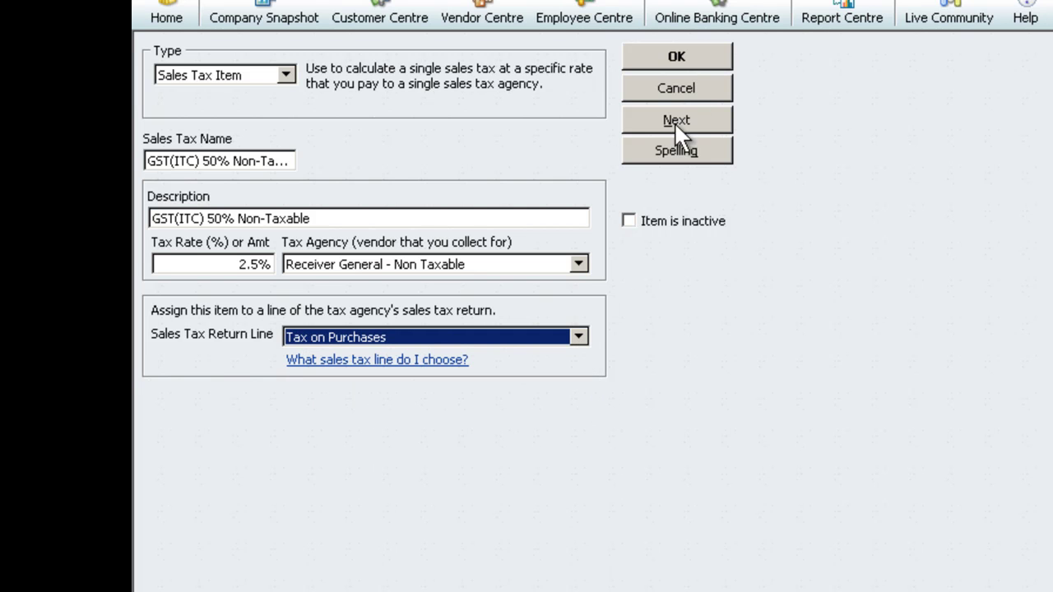
click(685, 59)
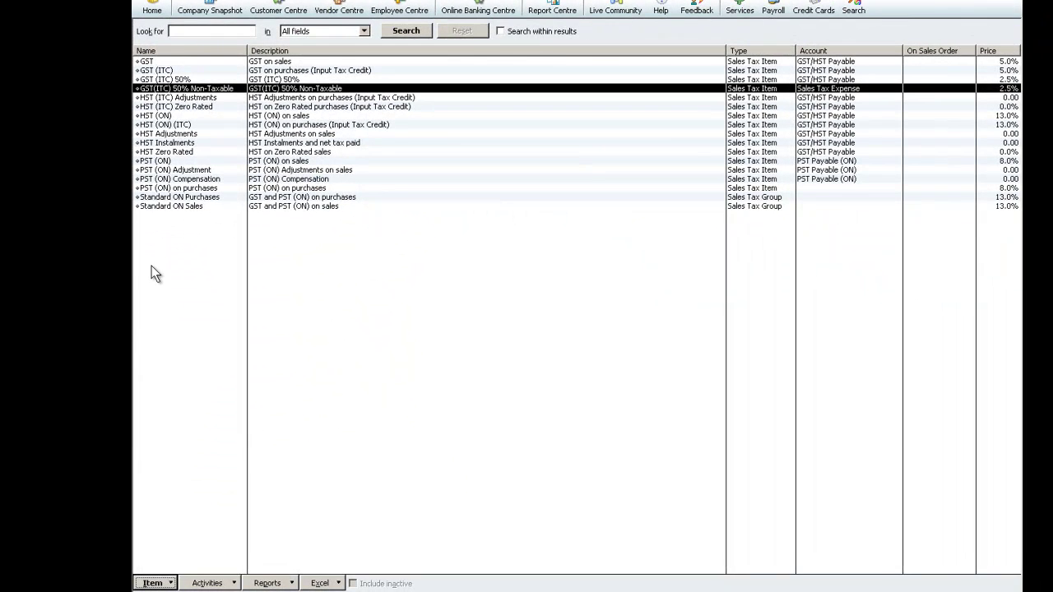
Create a new Sales Tax Item with the name and description "PST (ITC) 82%".
click(152, 583)
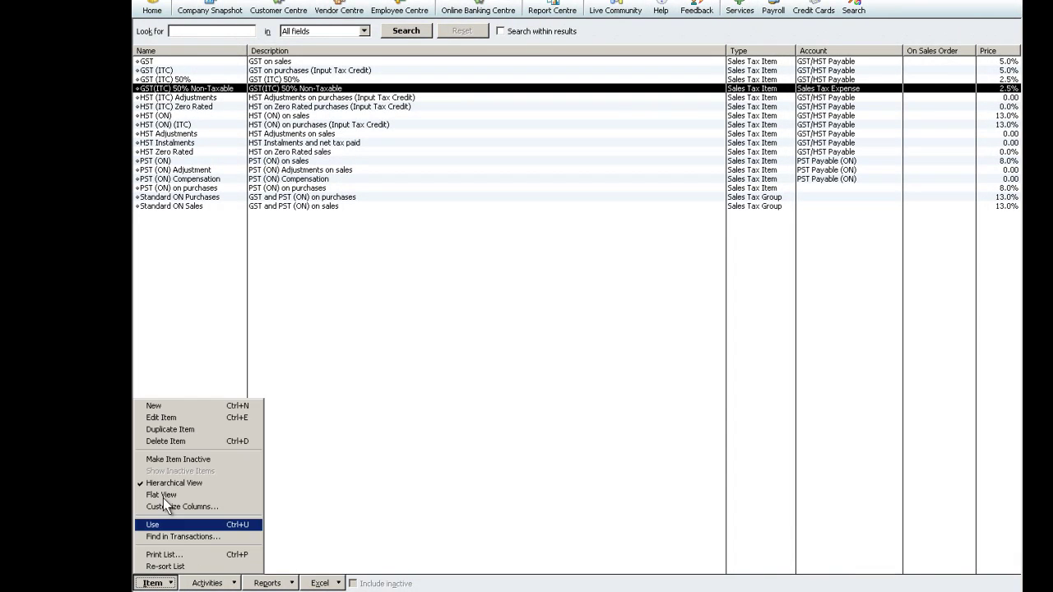
click(155, 405)
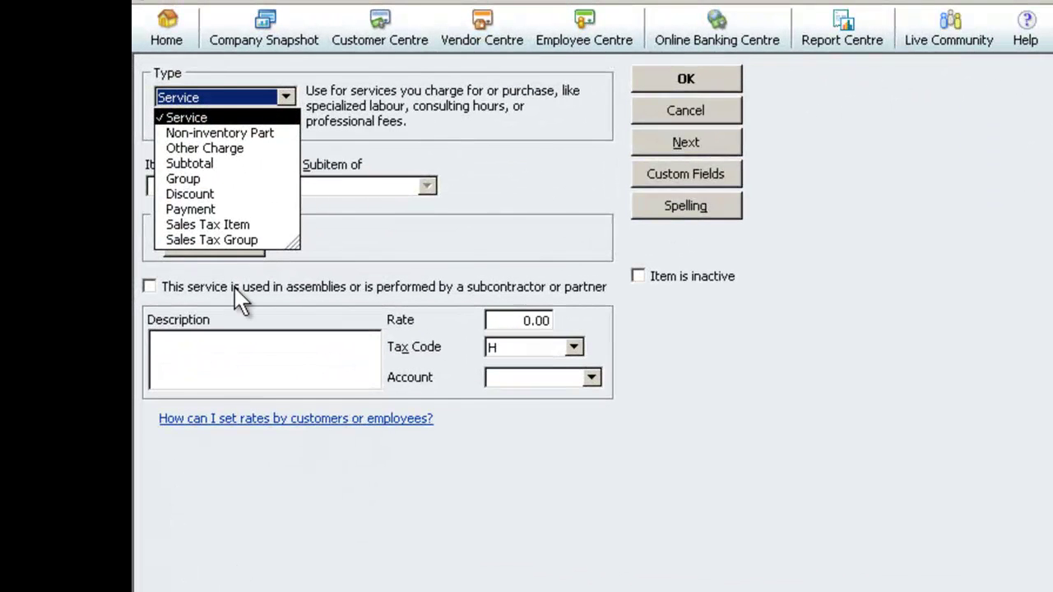
click(212, 225)
click(179, 184)
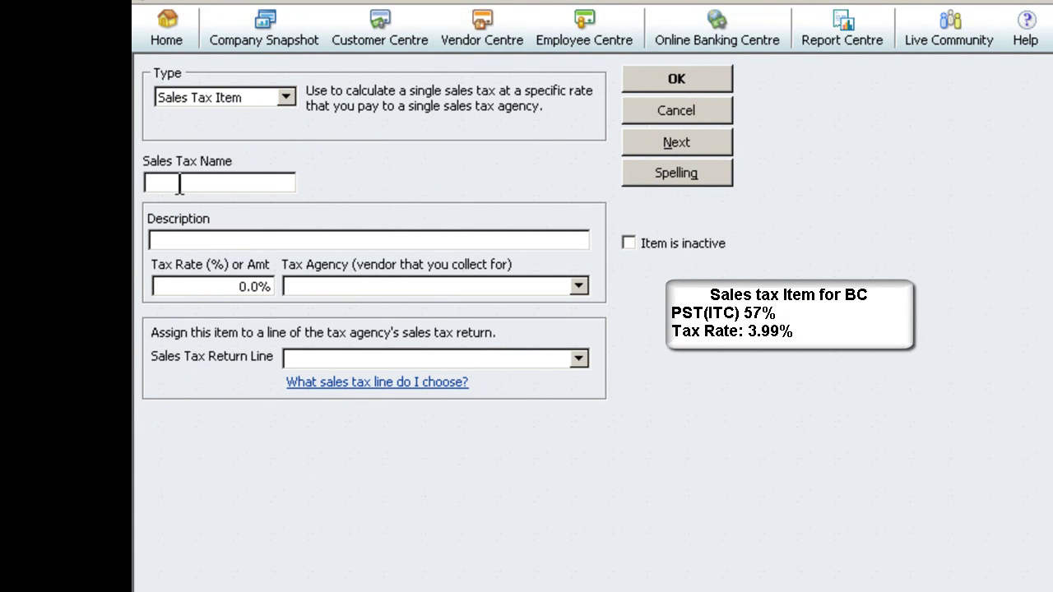
text(PST (ITC)
text() 82%)
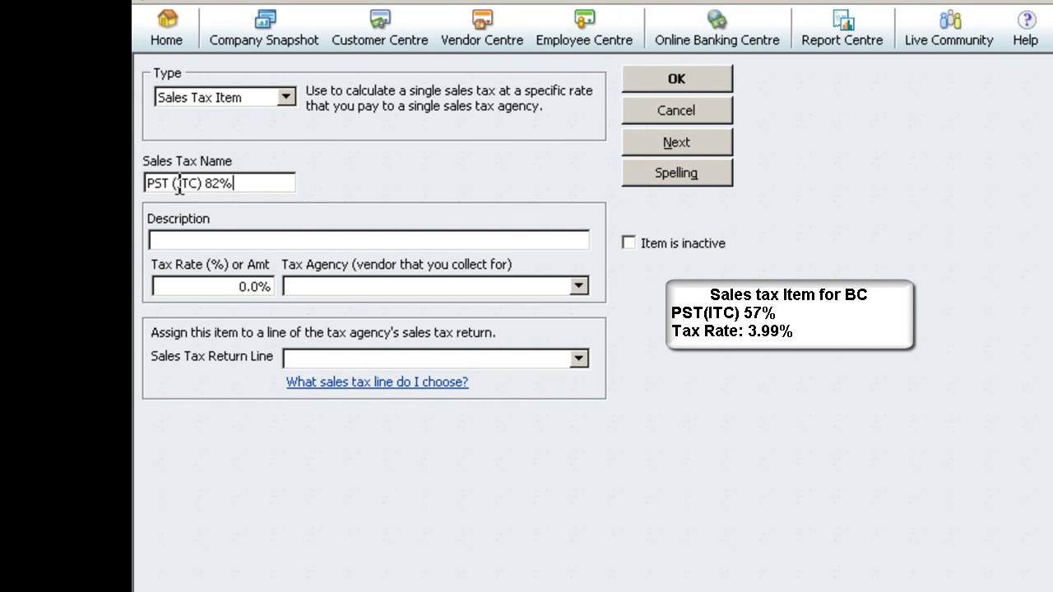
click(157, 240)
Give the PST item a 6.56% rate, agency Receiver General and return line "Line 106 Input tax credits (ITCs)", and save it.
double_click(246, 287)
text(3.)
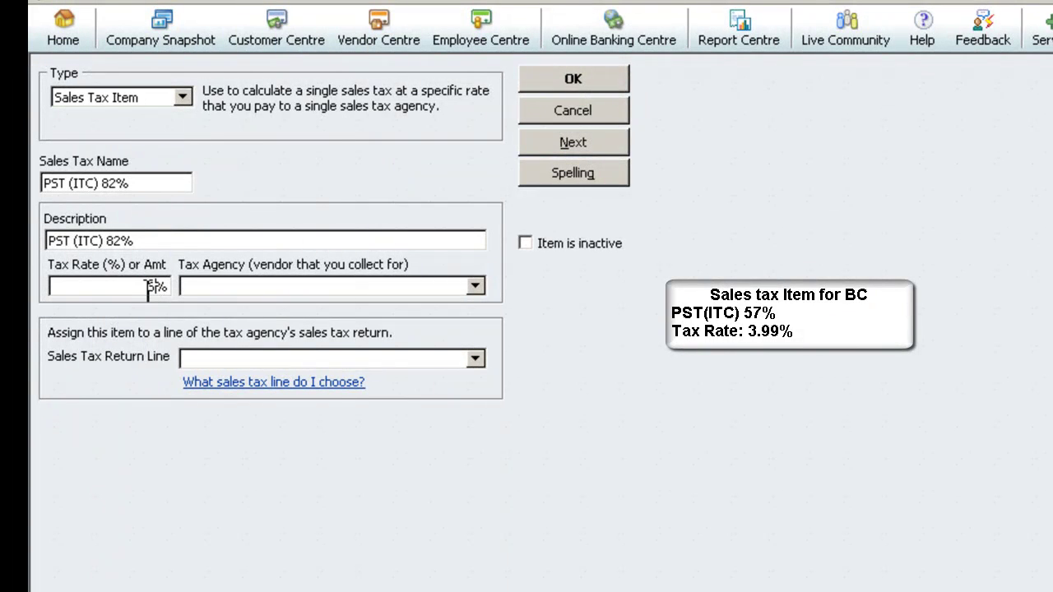
text(55)
click(477, 290)
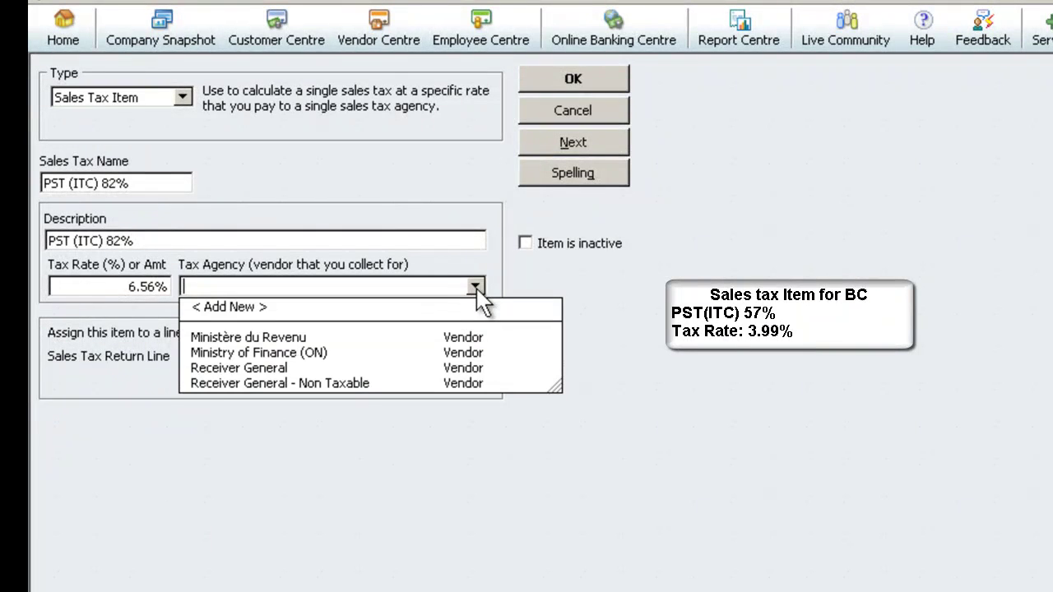
click(460, 370)
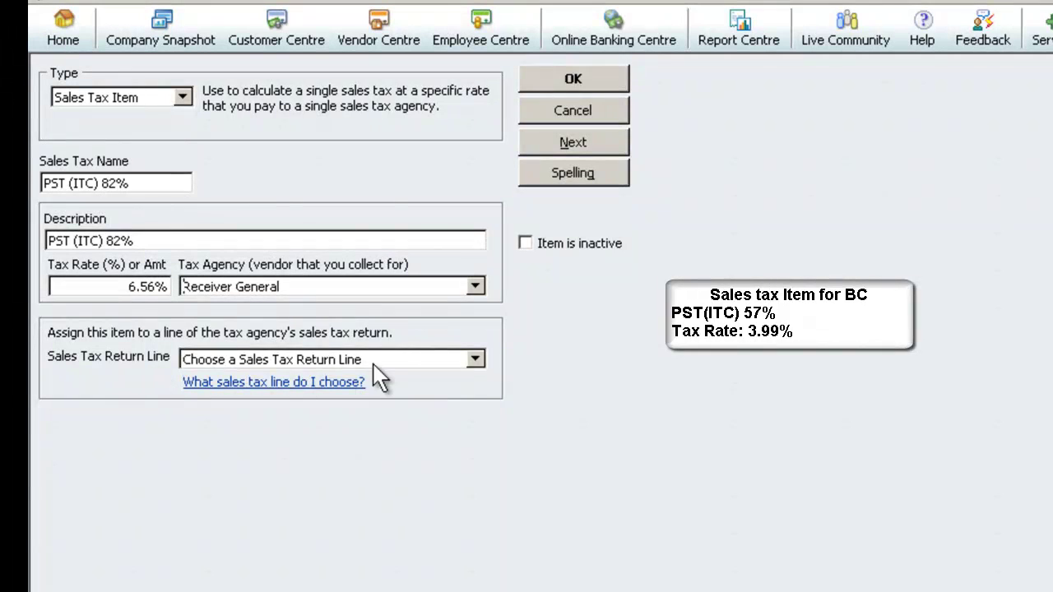
click(477, 361)
click(304, 441)
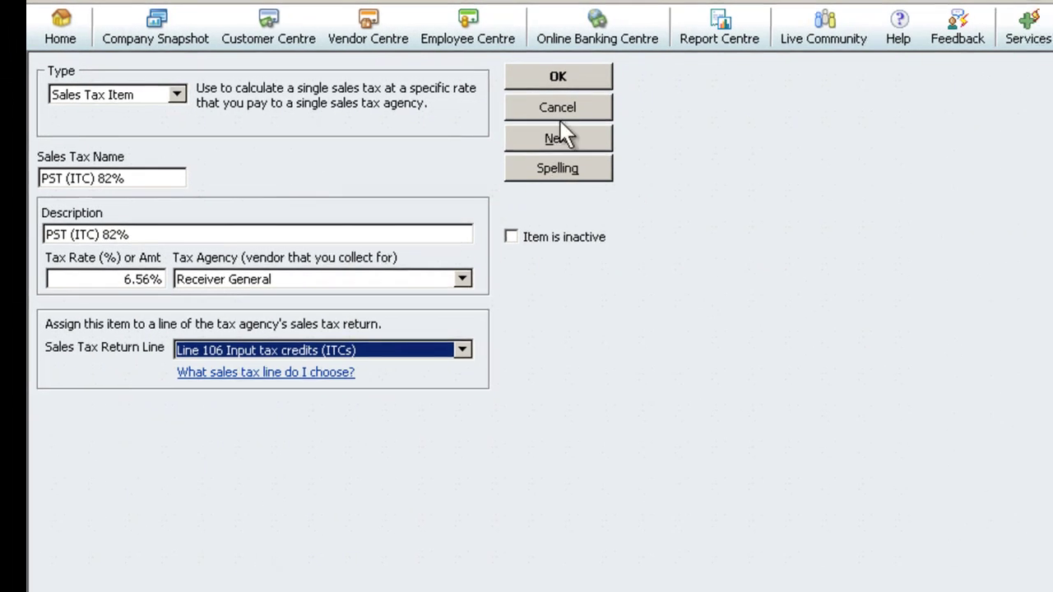
click(572, 78)
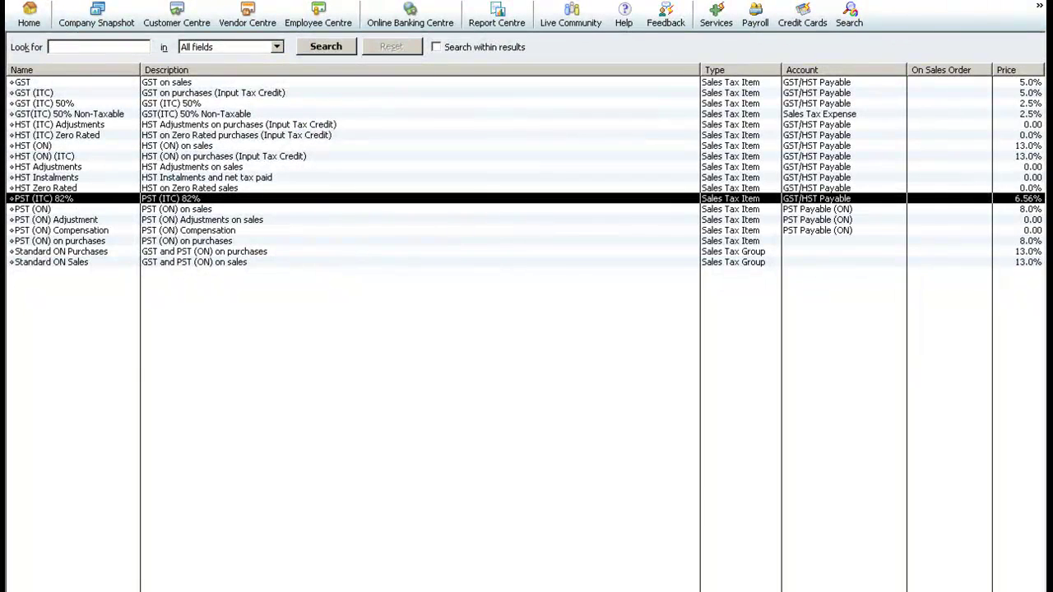
Create a new Sales Tax Item with the name and description "PST (ITC) 18% Non-Taxable".
click(37, 589)
click(49, 485)
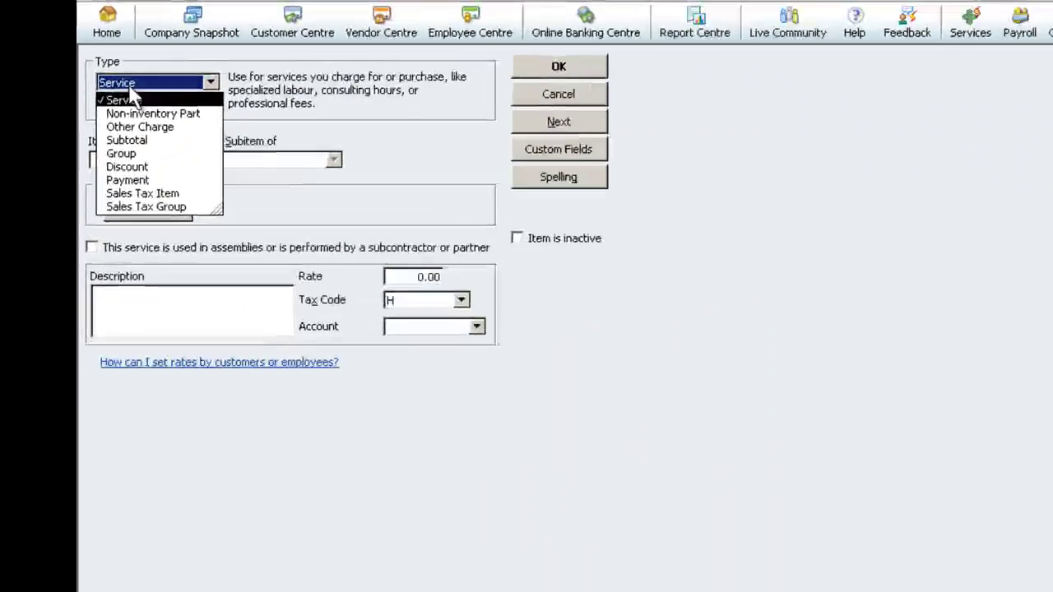
click(135, 193)
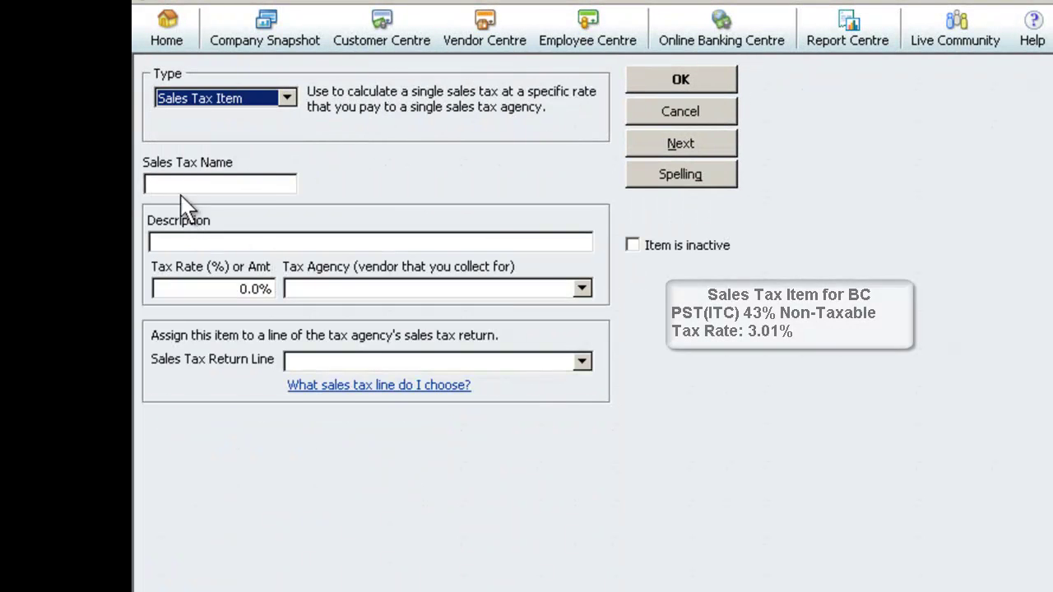
click(151, 186)
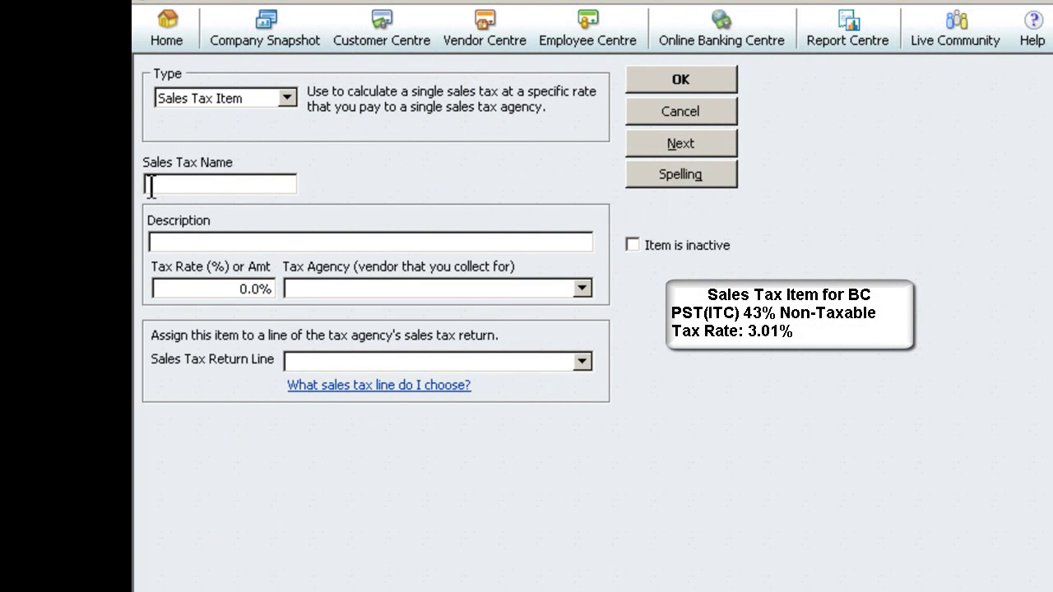
text(PST (ITC) 18% N)
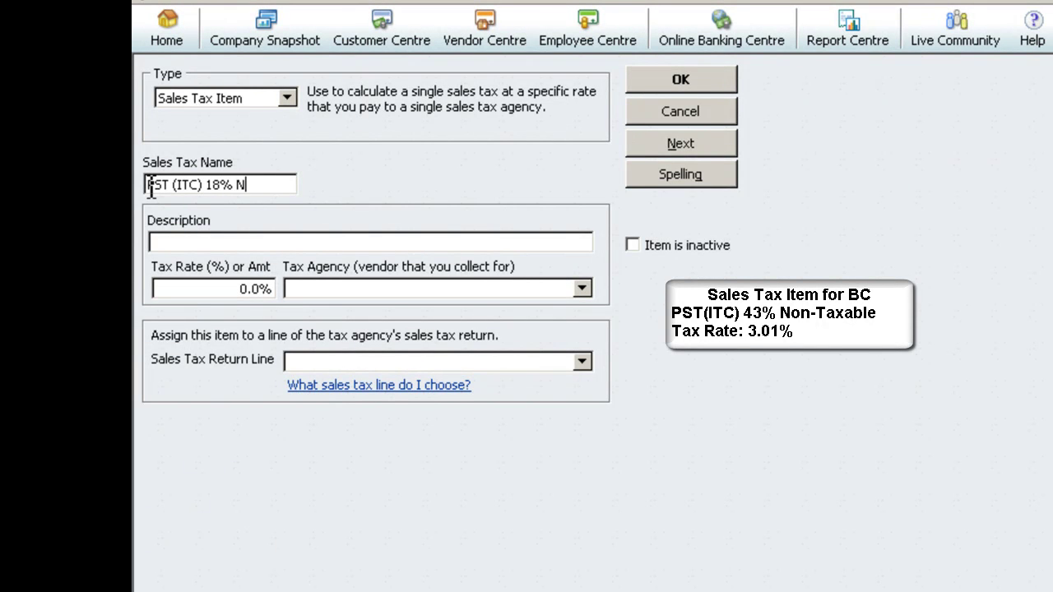
text(on-Taxable)
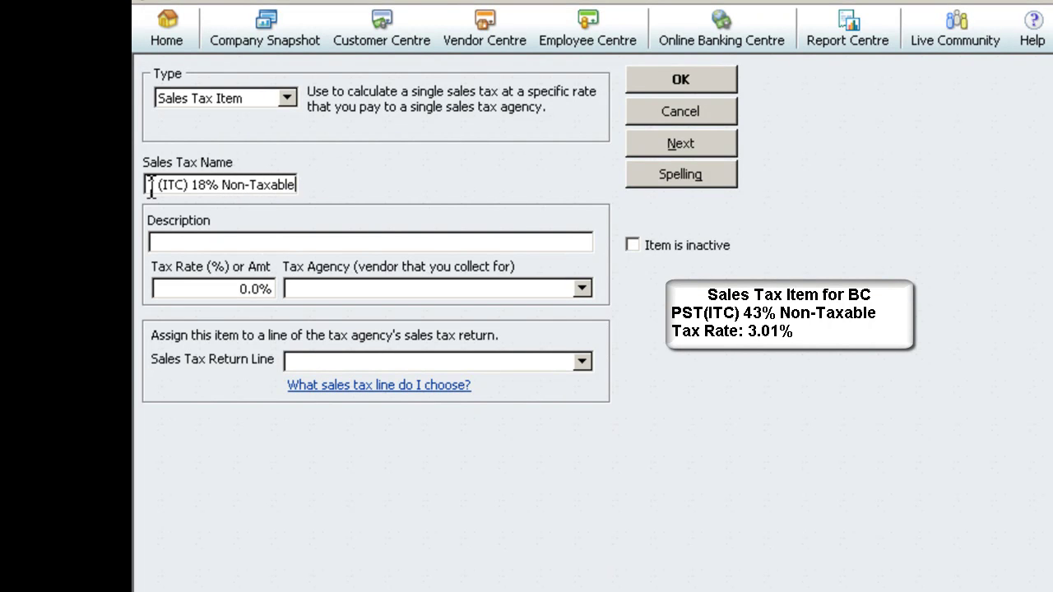
click(170, 240)
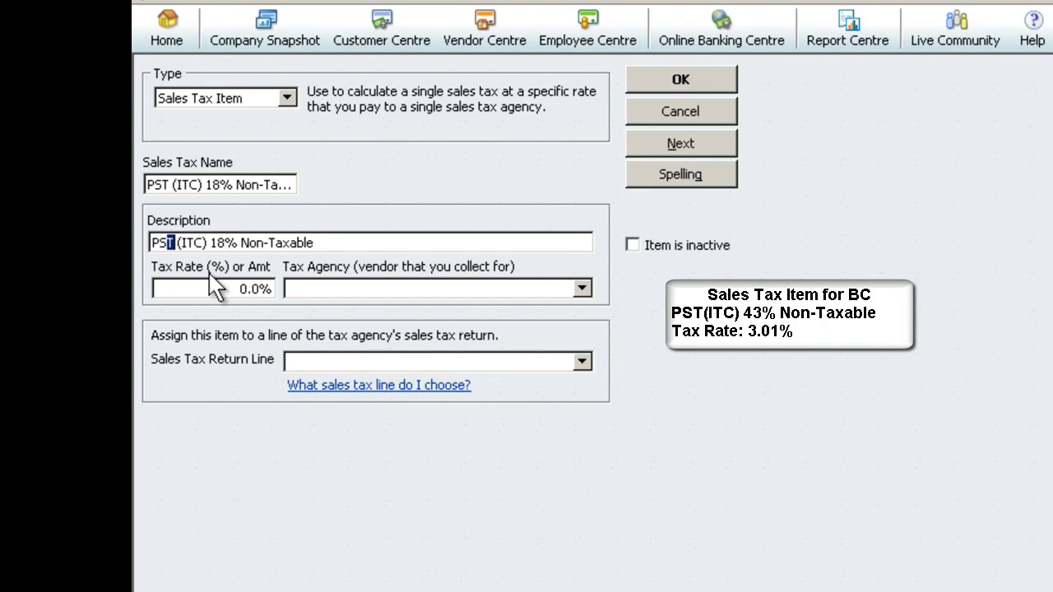
Give the item a 1.44% rate, agency "Receiver General - Non Taxable" and return line "Tax on Purchases", save it and close the item list.
drag(240, 288, 264, 288)
text(1.44)
click(589, 288)
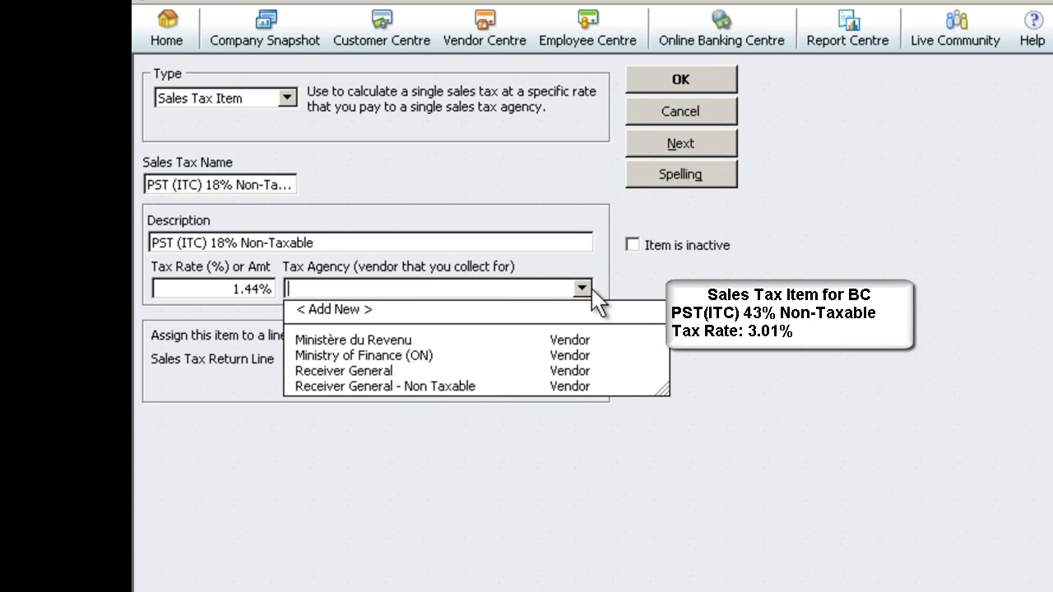
click(417, 387)
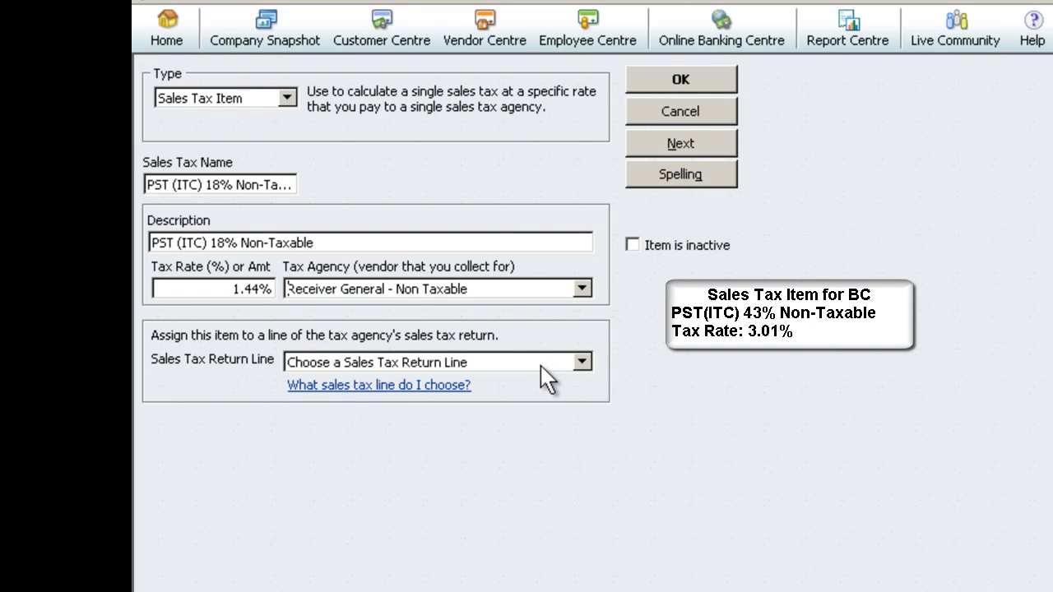
click(584, 364)
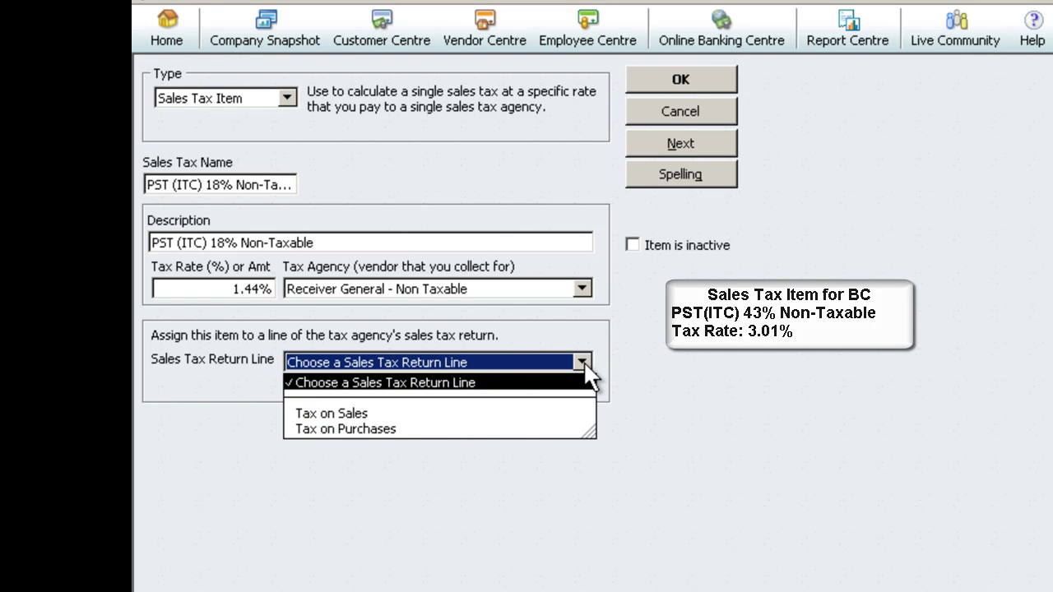
click(406, 428)
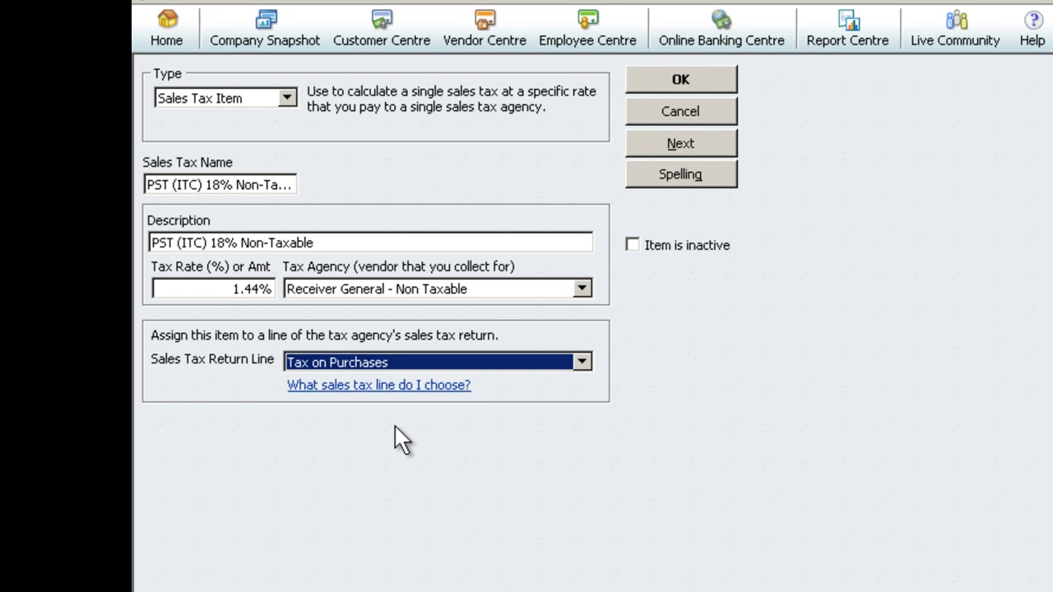
click(680, 79)
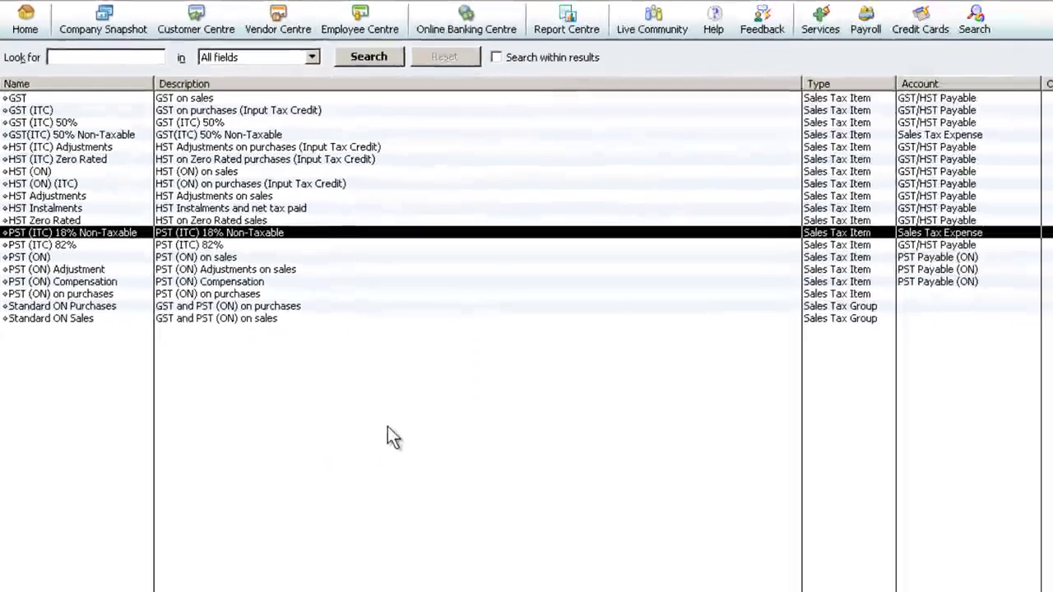
key(Escape)
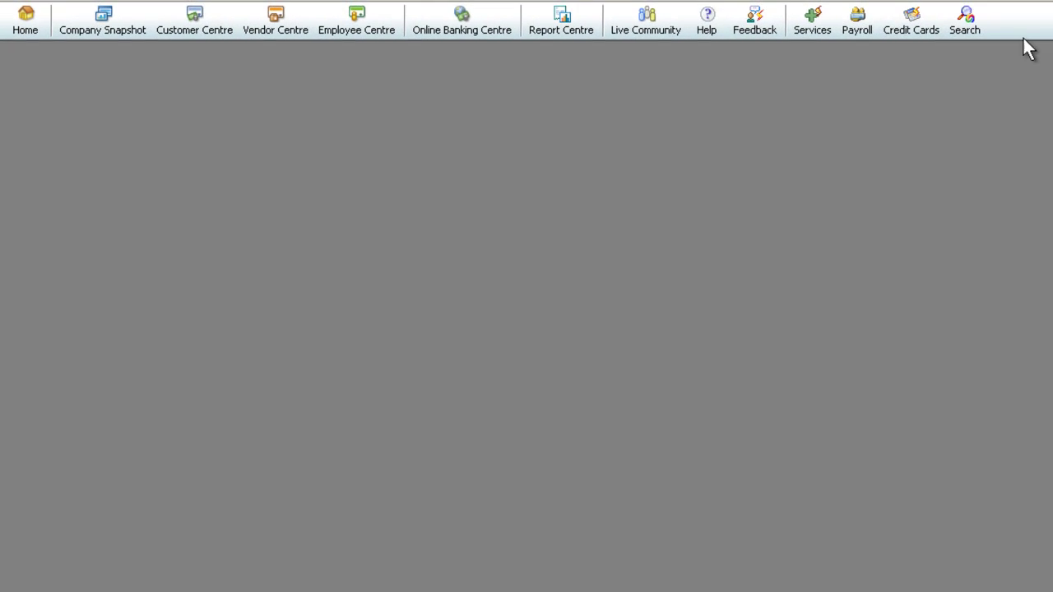